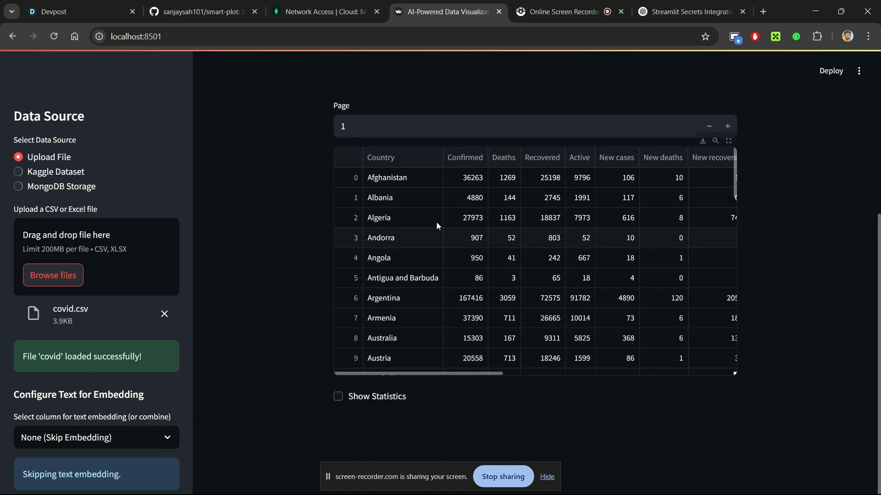
# Sort the country data table by Recovered in descending order
pyautogui.hscroll(10, 590, 276)
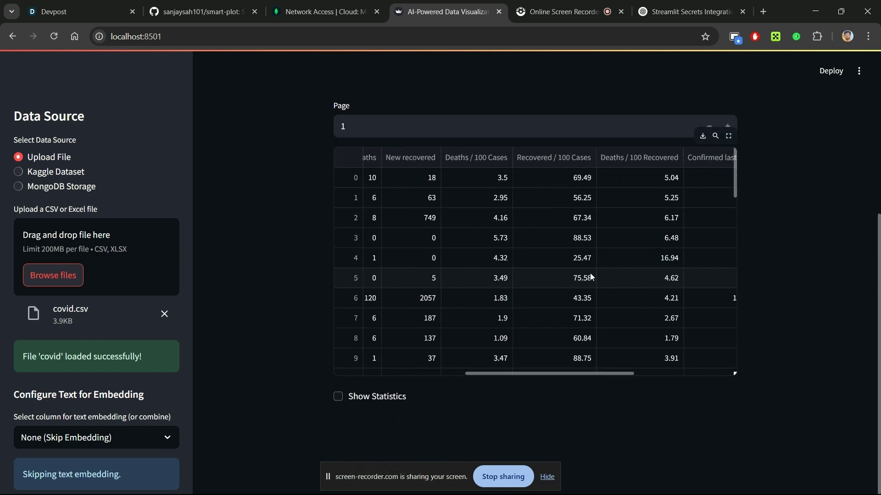
pyautogui.hscroll(2, 591, 277)
pyautogui.hscroll(-15, 583, 248)
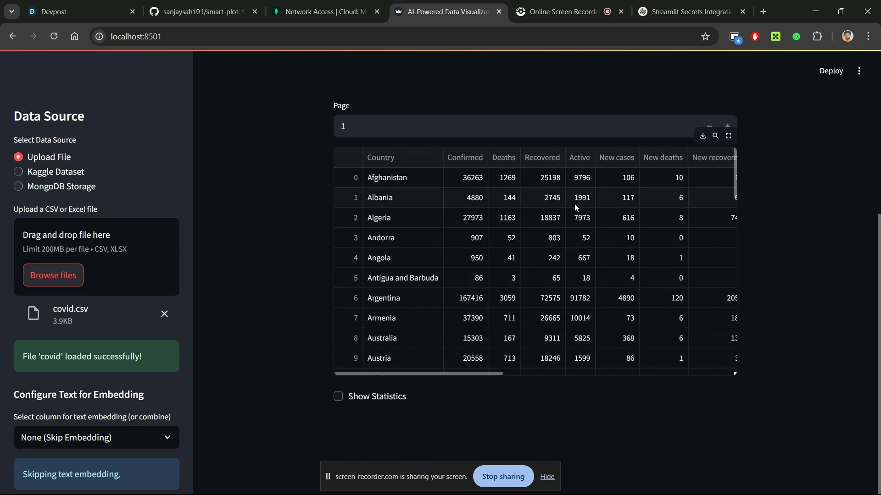
pyautogui.click(558, 158)
pyautogui.click(477, 196)
# Show the dataset statistics and sort them by New deaths in descending order
pyautogui.scroll(-5, 553, 275)
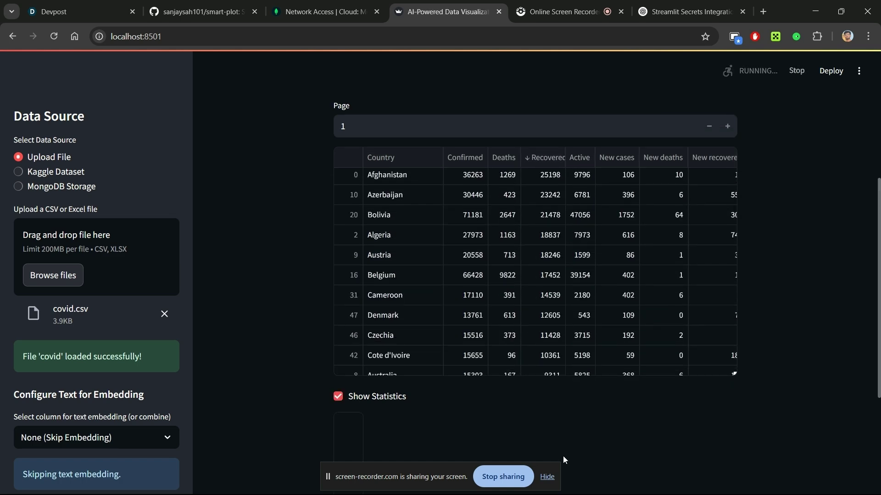
pyautogui.scroll(-4, 596, 394)
pyautogui.hscroll(3, 620, 331)
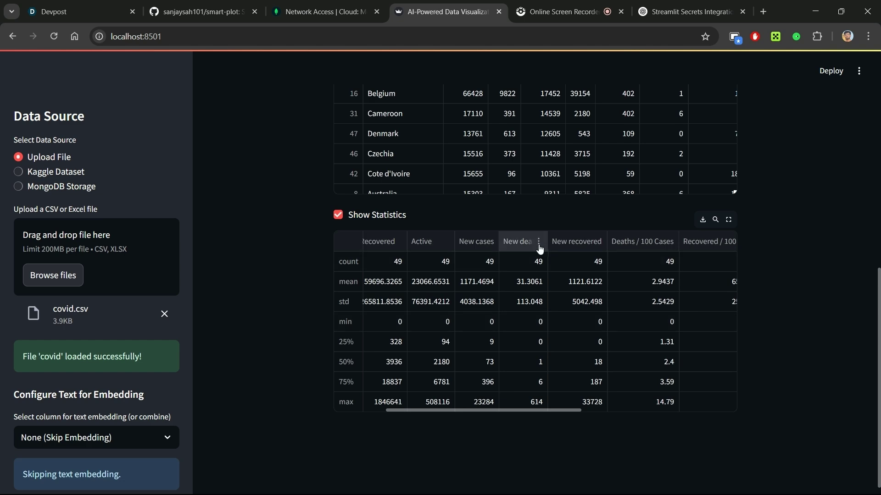
pyautogui.click(539, 242)
pyautogui.click(530, 278)
pyautogui.hscroll(-3, 530, 275)
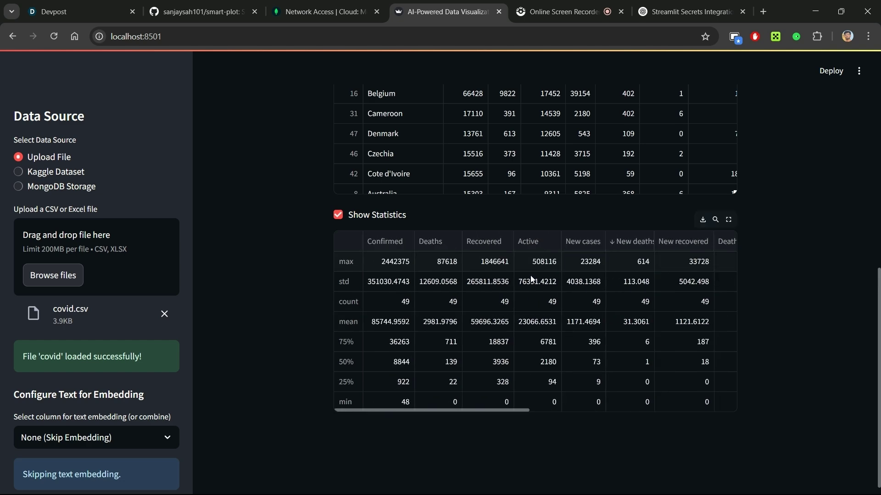
# Configure a line chart visualization of the covid dataset with Deaths as the Y-axis column against Country
pyautogui.scroll(-1, 457, 398)
pyautogui.scroll(5, 365, 302)
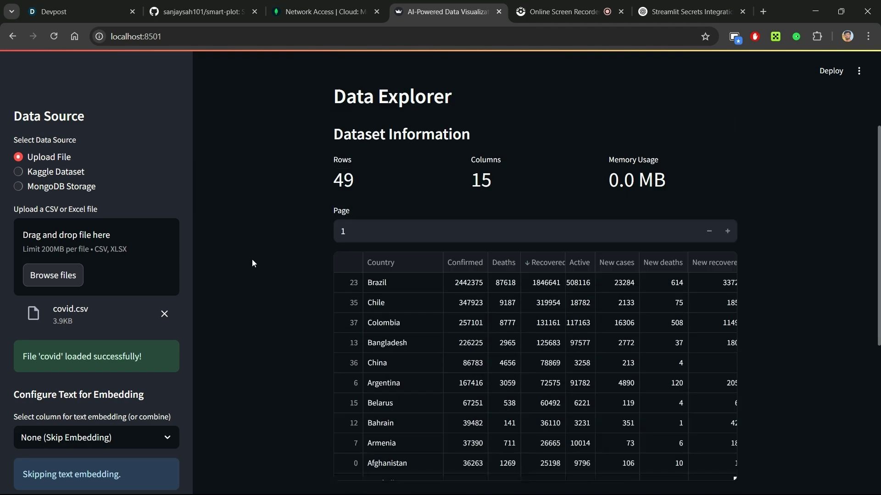
pyautogui.scroll(4, 251, 259)
pyautogui.scroll(-5, 128, 358)
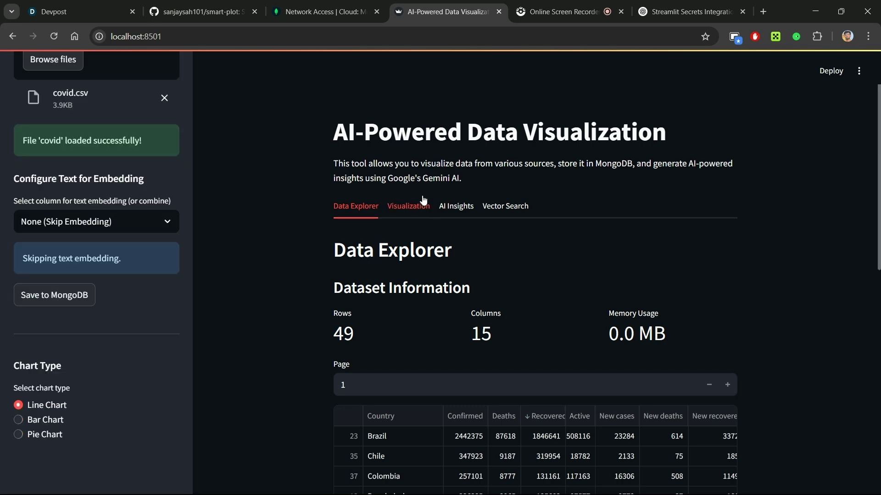
pyautogui.click(423, 205)
pyautogui.scroll(-2, 432, 287)
pyautogui.click(593, 240)
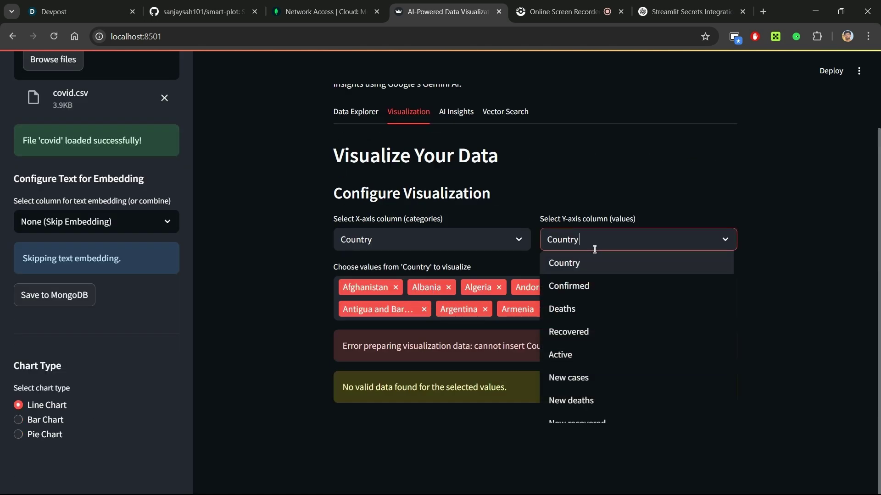
pyautogui.click(589, 307)
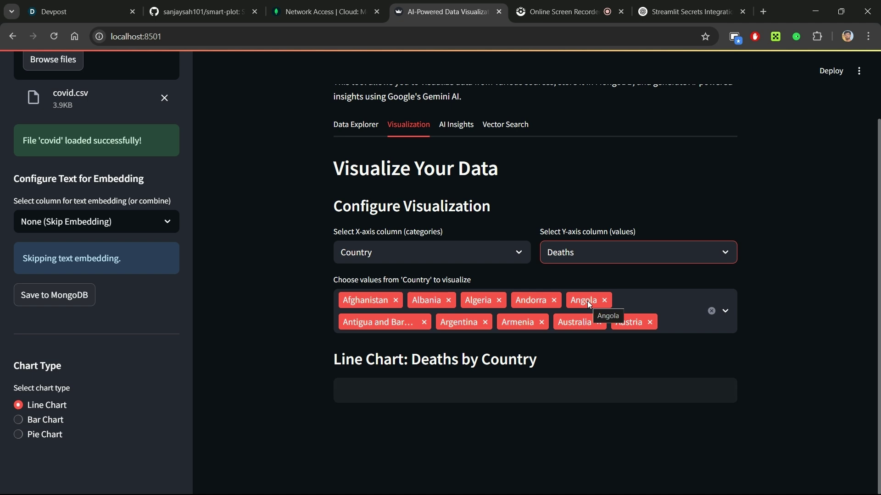
# Remove Austria from the charted countries and try the bar chart type before switching to a pie chart
pyautogui.scroll(-2, 550, 367)
pyautogui.scroll(-2, 549, 363)
pyautogui.scroll(1, 550, 293)
pyautogui.click(649, 194)
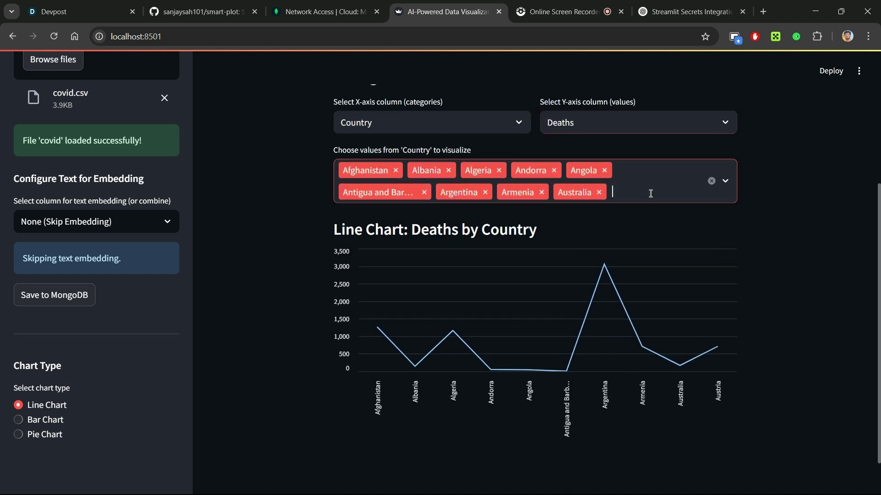
pyautogui.click(60, 422)
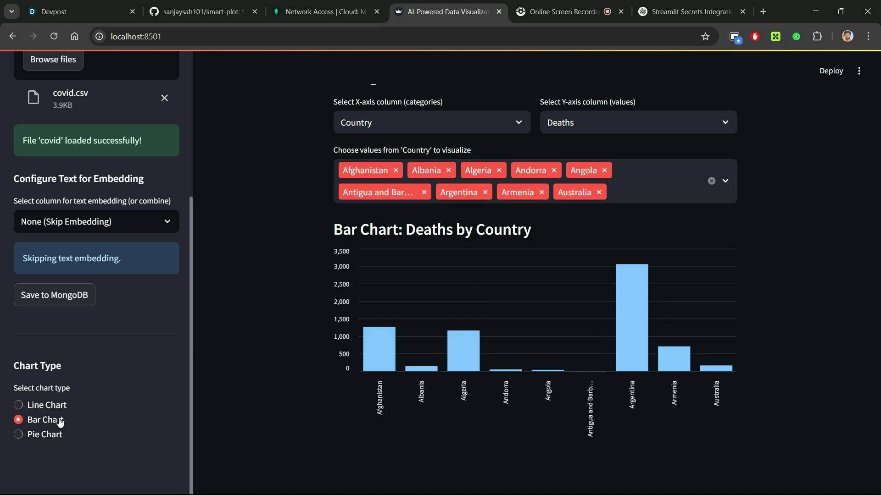
pyautogui.click(60, 436)
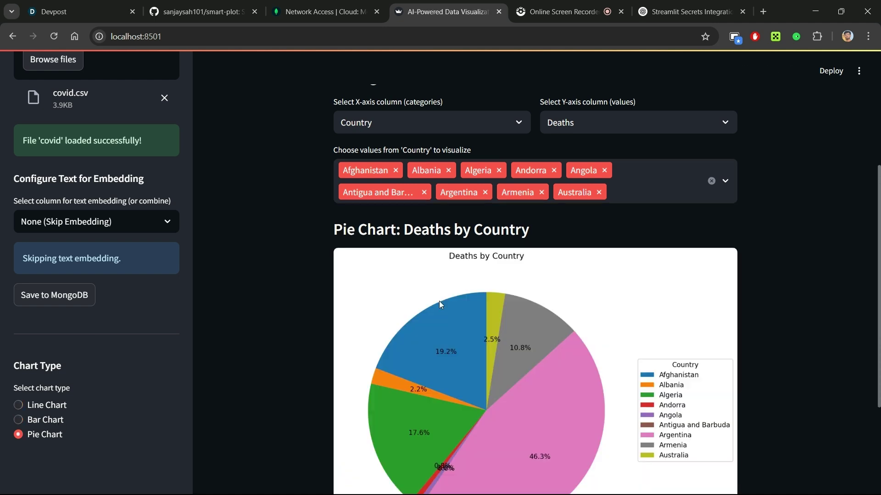
# Add Bahamas to the countries shown in the pie chart
pyautogui.scroll(-1, 308, 365)
pyautogui.click(667, 164)
pyautogui.click(499, 240)
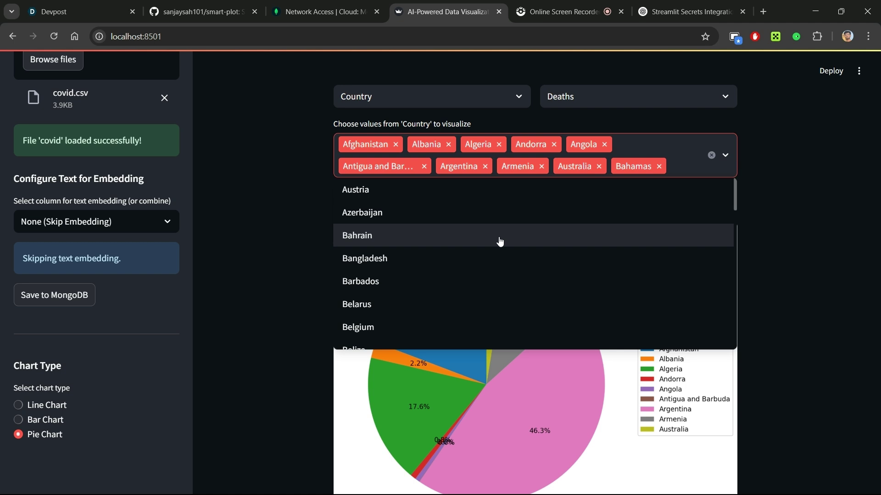
pyautogui.click(297, 241)
pyautogui.scroll(3, 428, 191)
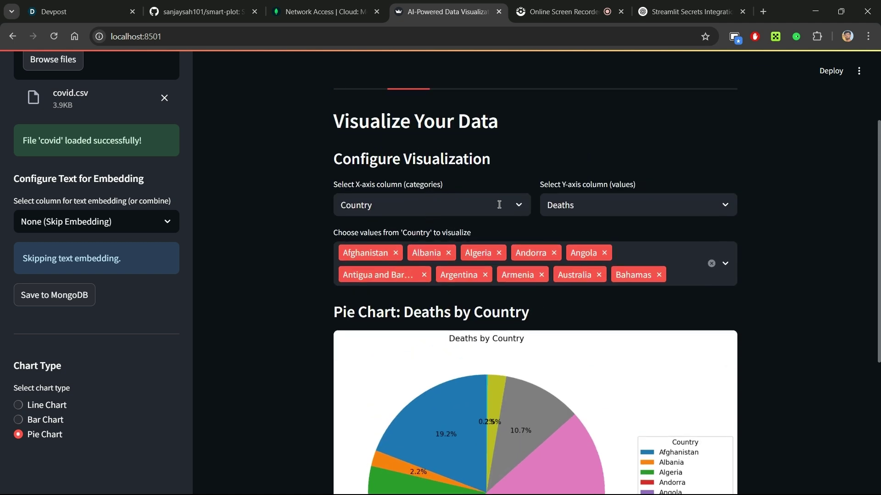
# Return to the Data Explorer and examine the further columns of the data table
pyautogui.click(499, 205)
pyautogui.click(566, 161)
pyautogui.scroll(1, 362, 120)
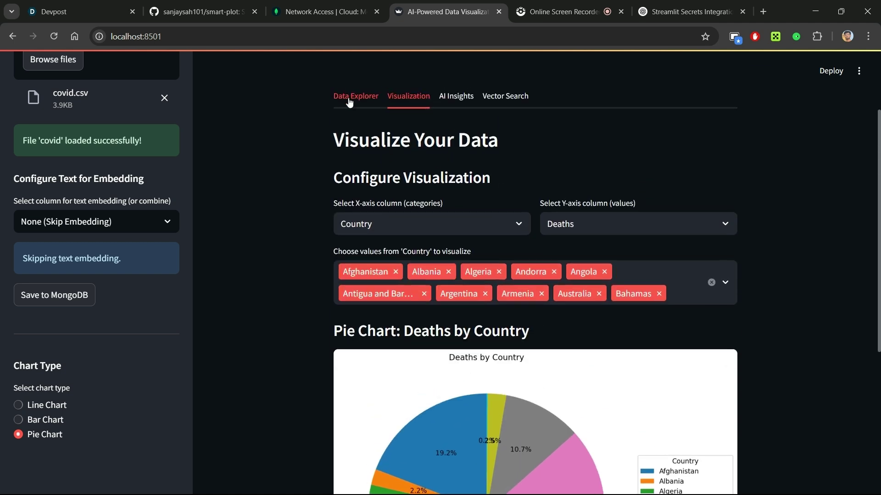
pyautogui.click(347, 96)
pyautogui.scroll(-1, 499, 390)
pyautogui.hscroll(5, 499, 390)
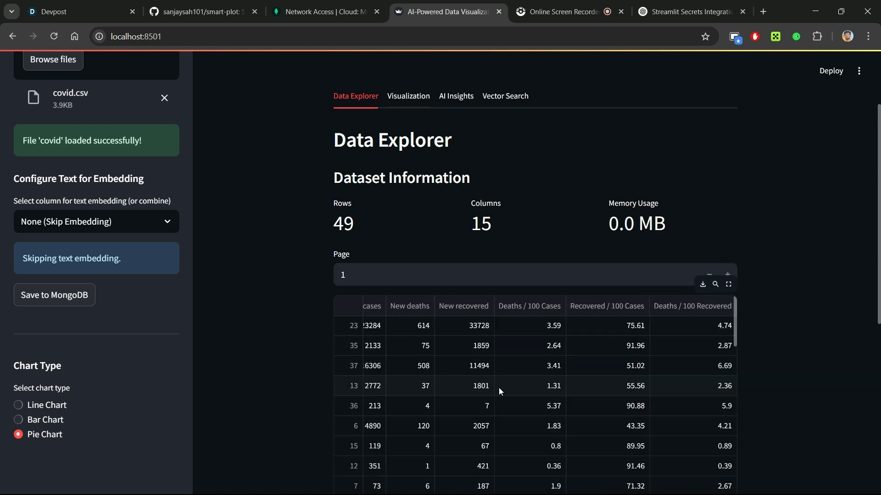
# Set the visualization's Y-axis column to New cases and change the chart type to a bar chart
pyautogui.click(406, 99)
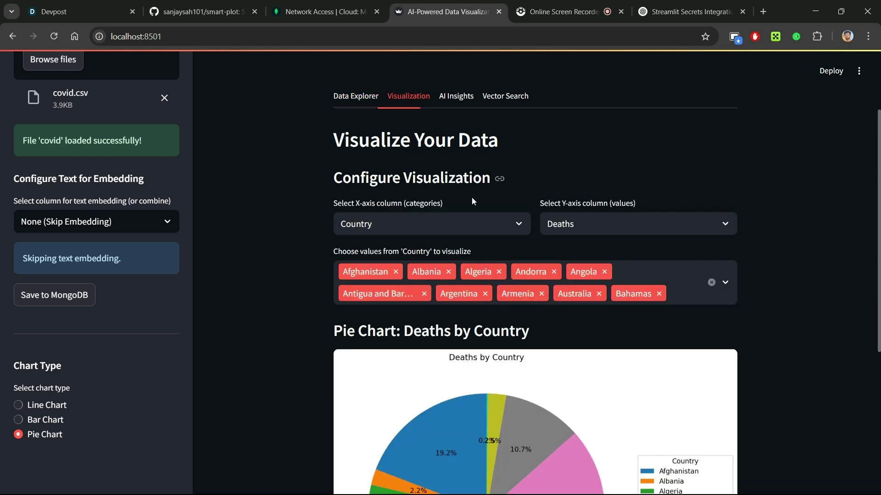
pyautogui.click(587, 223)
pyautogui.click(579, 316)
pyautogui.scroll(-2, 823, 229)
pyautogui.click(619, 133)
pyautogui.click(569, 274)
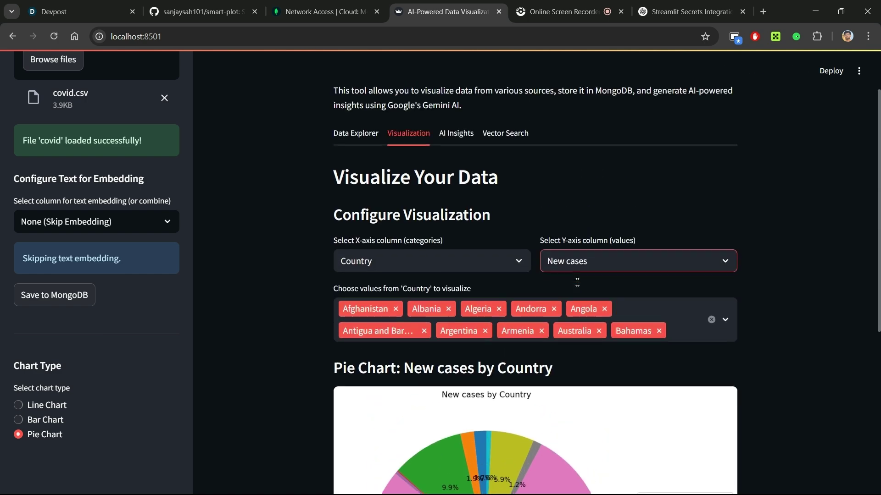
pyautogui.scroll(-2, 274, 360)
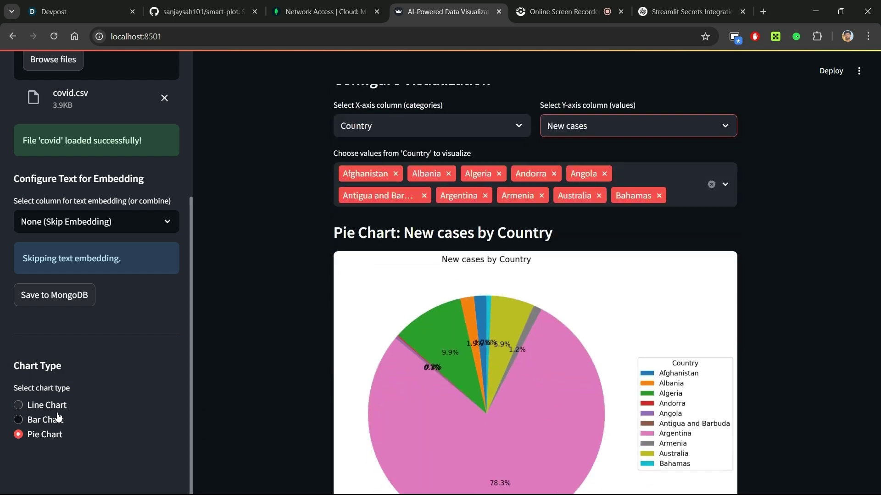
pyautogui.scroll(3, 301, 349)
# Generate AI insights for the question "rank country as per the total deaths" and read through the answer
pyautogui.click(462, 135)
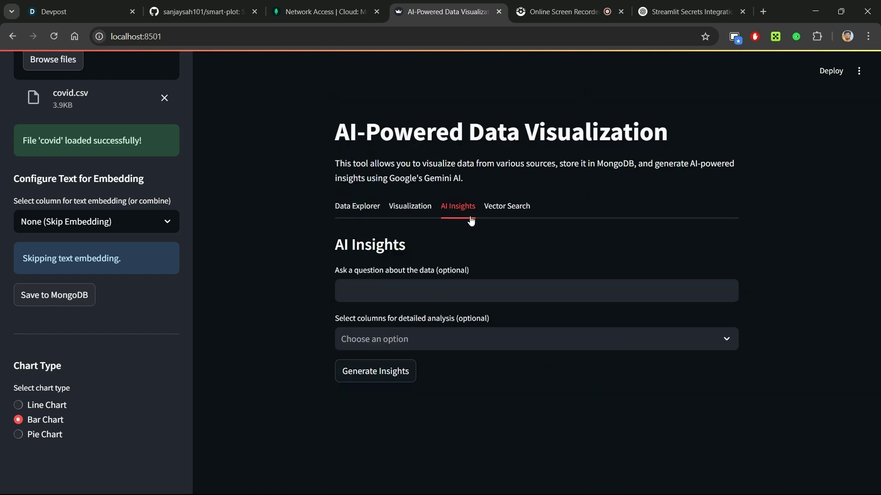
pyautogui.click(384, 289)
pyautogui.press('Down')
pyautogui.press('Return')
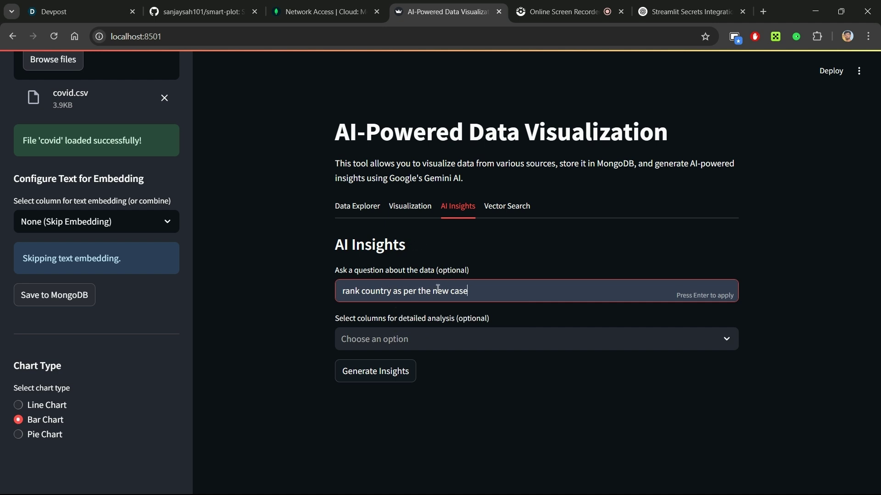
pyautogui.press('BackSpace')
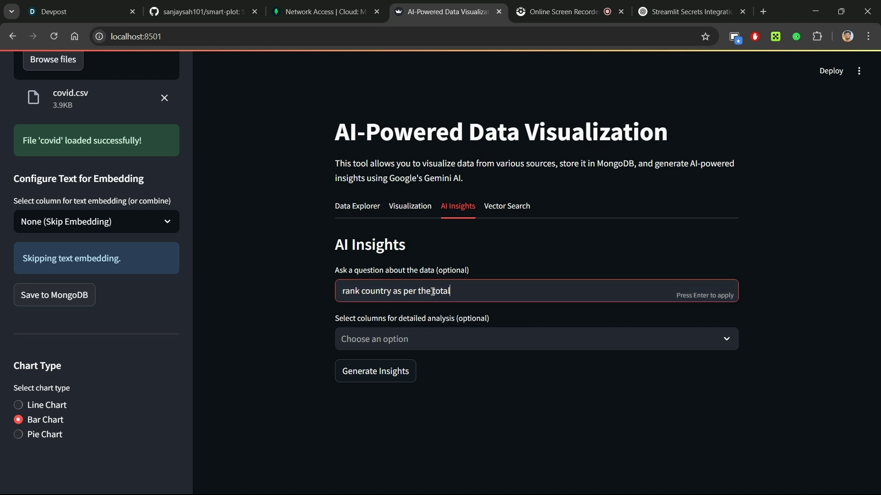
pyautogui.click(400, 371)
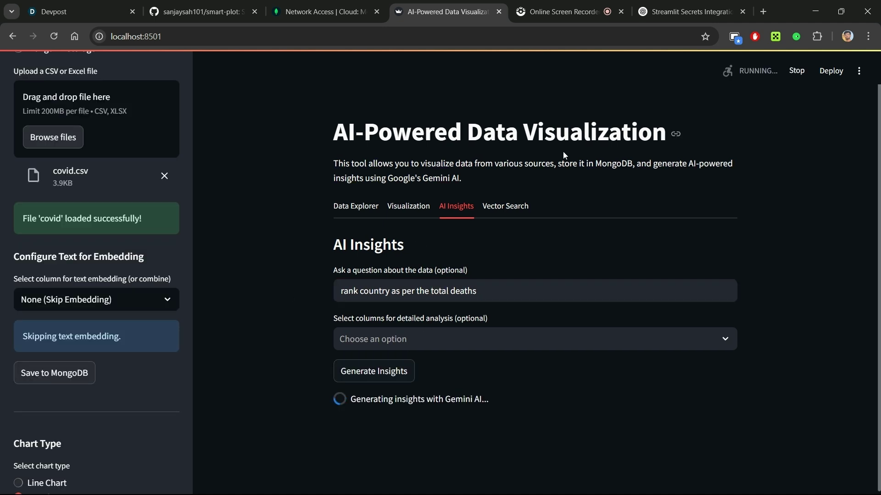
pyautogui.scroll(-3, 562, 151)
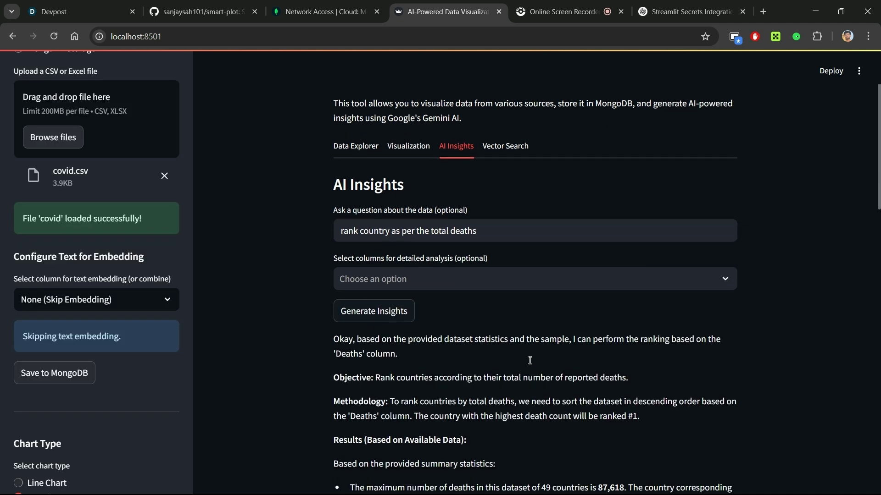
pyautogui.scroll(-3, 529, 362)
pyautogui.scroll(-15, 530, 362)
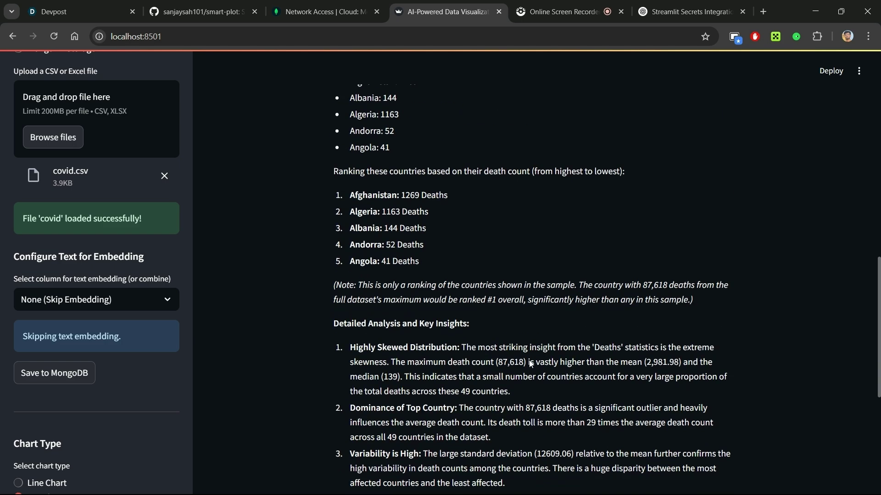
# Copy and clear the AI Insights question, and generate a general analysis of the dataset to read through
pyautogui.scroll(20, 530, 360)
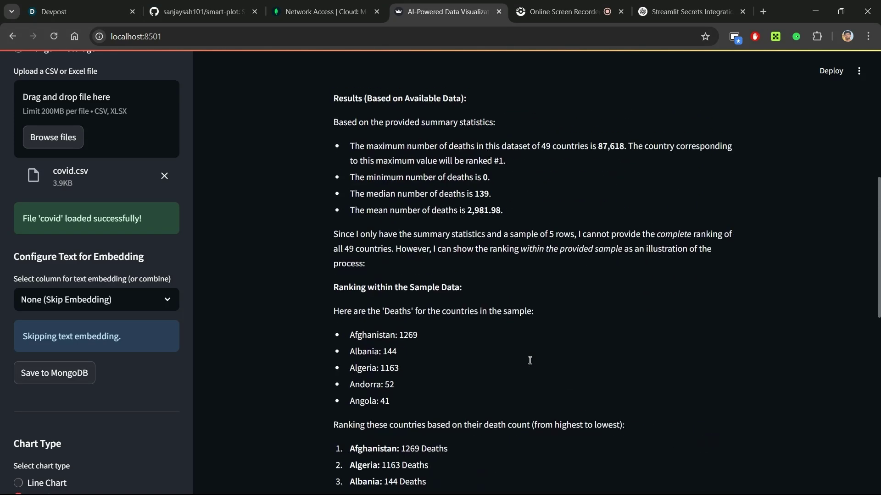
pyautogui.click(483, 295)
pyautogui.hotkey('ctrl', 'a')
pyautogui.hotkey('ctrl', 'c')
pyautogui.press('BackSpace')
pyautogui.click(399, 379)
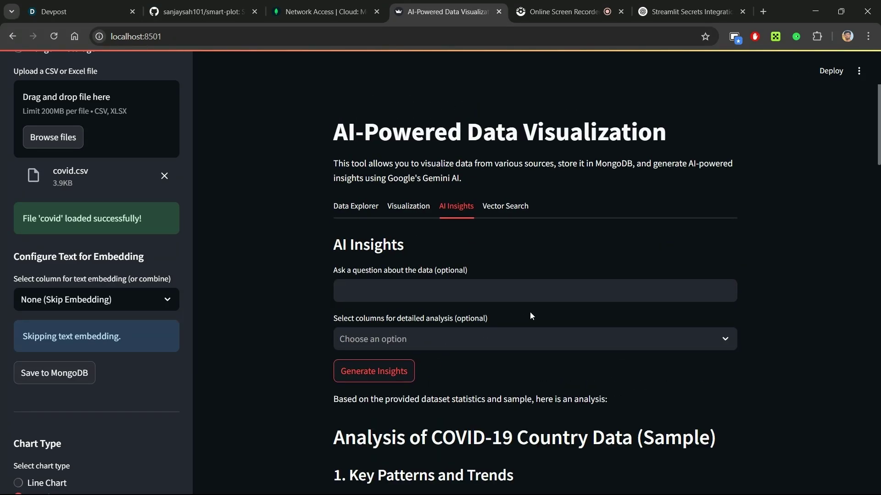
pyautogui.scroll(-3, 529, 312)
pyautogui.scroll(-10, 531, 313)
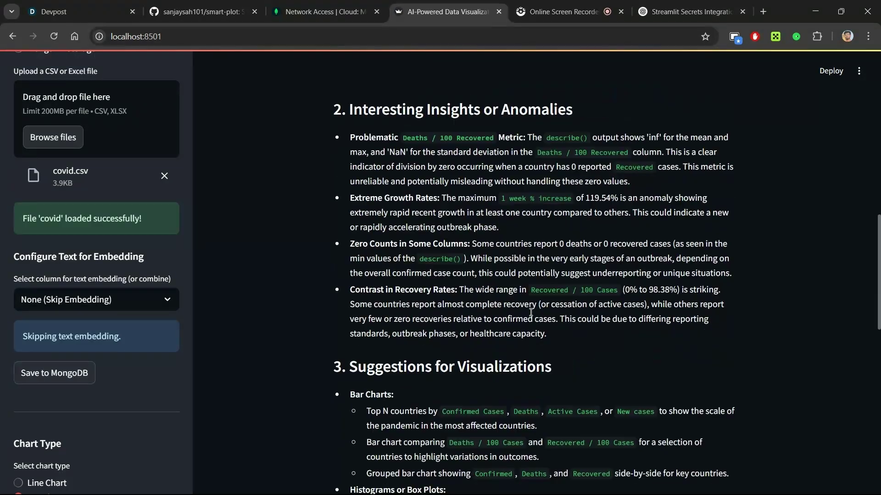
pyautogui.scroll(-8, 529, 315)
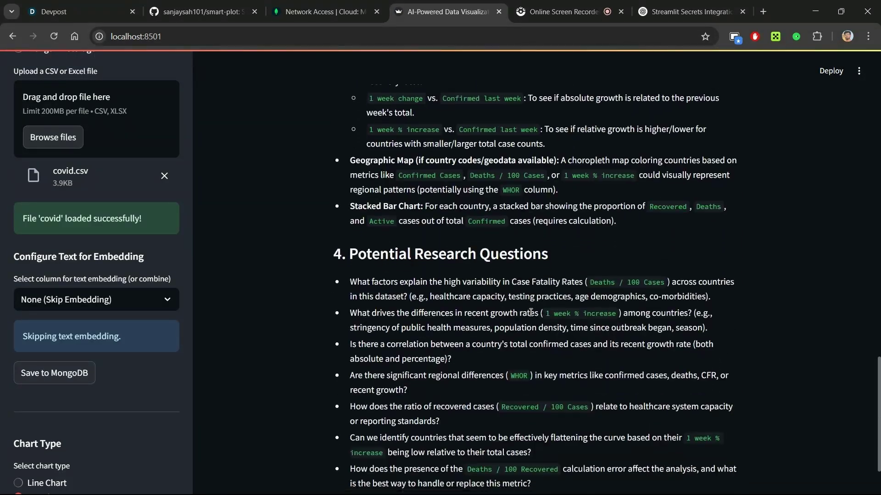
# Paste "rank country as per the total deaths" as the search query in Vector Search
pyautogui.press('Home')
pyautogui.click(510, 207)
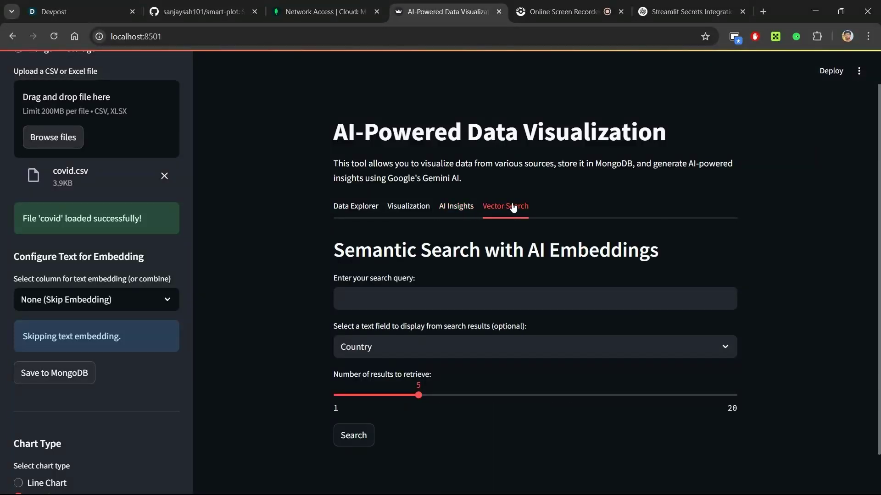
pyautogui.click(428, 297)
pyautogui.hotkey('ctrl', 'v')
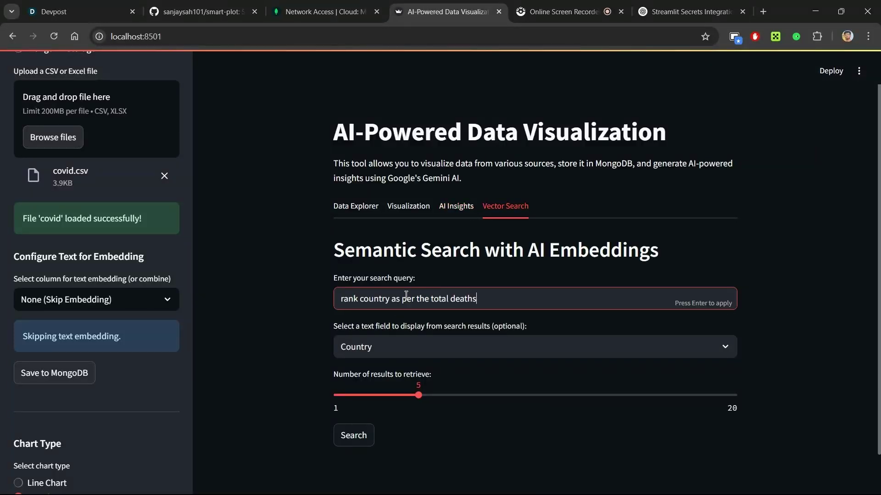
# Switch to MongoDB Atlas and browse the collections of data-viz-ai-cluster
pyautogui.click(324, 6)
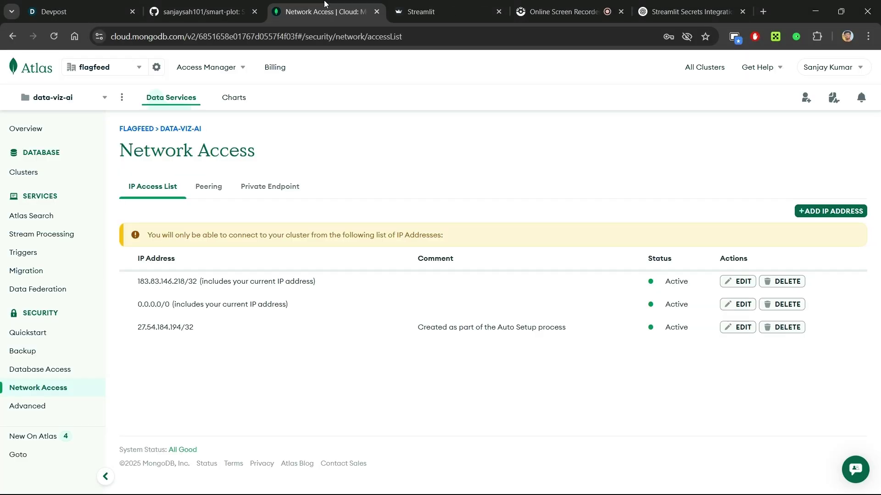
pyautogui.click(24, 172)
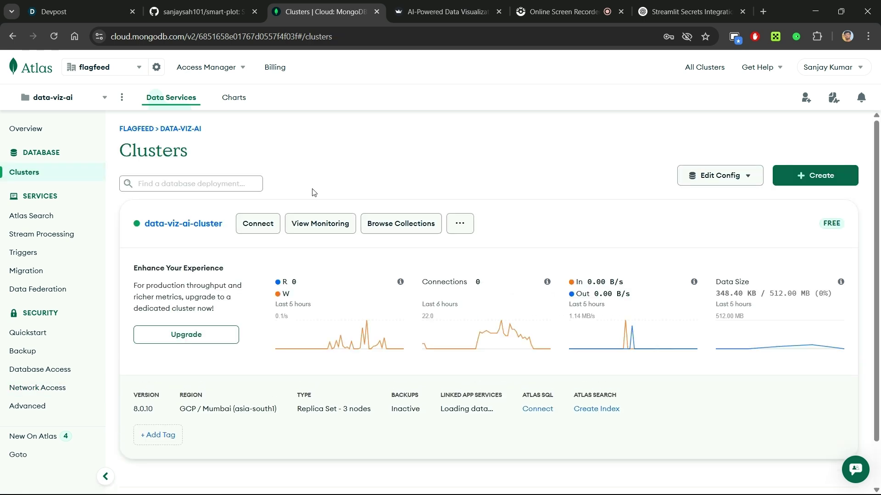
pyautogui.click(382, 224)
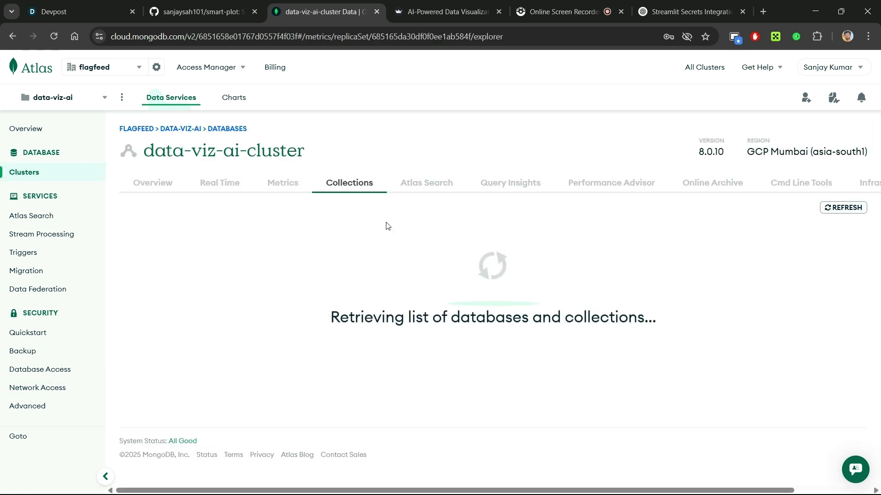
pyautogui.scroll(-1, 381, 303)
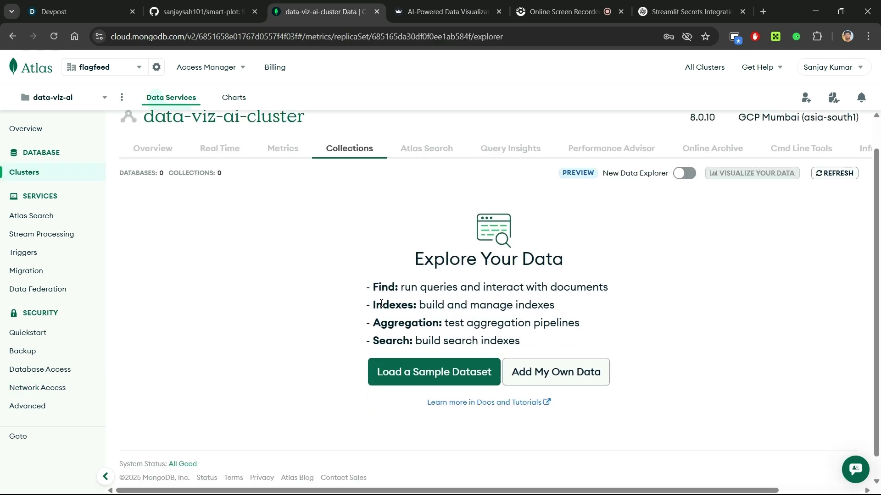
# Switch to the AI-Powered Data Visualization app, choose Country as the text embedding column and save the covid dataset to MongoDB
pyautogui.click(442, 17)
pyautogui.click(130, 307)
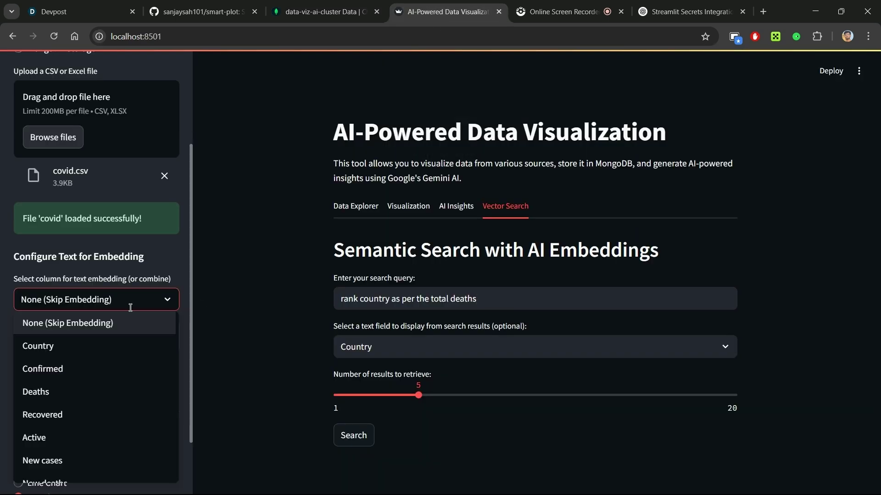
pyautogui.click(113, 347)
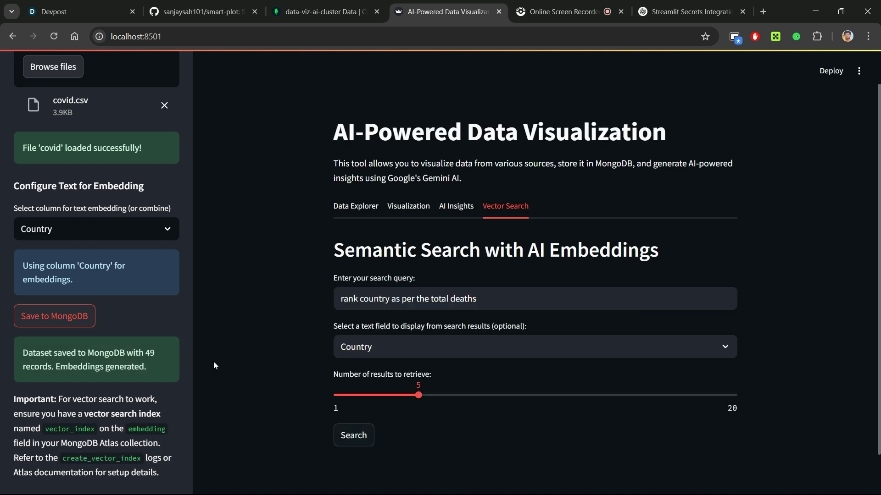
pyautogui.scroll(-2, 158, 389)
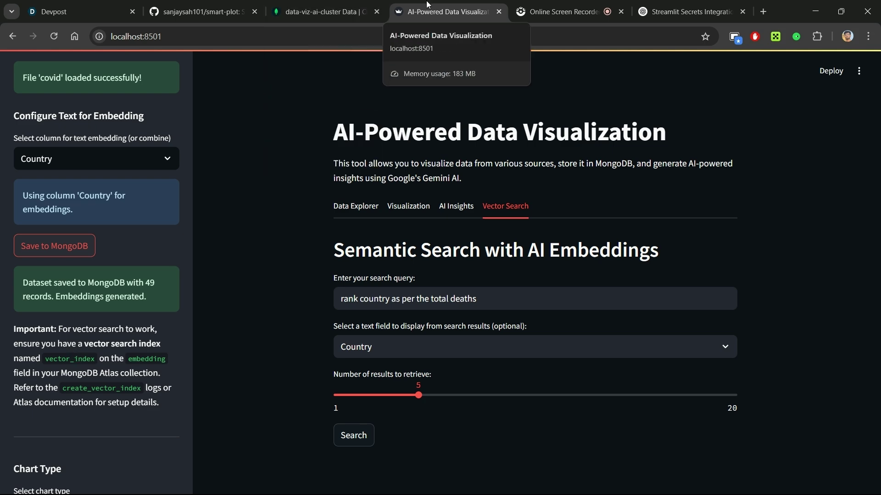
# Switch to MongoDB Atlas, refresh the cluster's collections and view the documents stored in data_viz_ai.covid
pyautogui.click(360, 6)
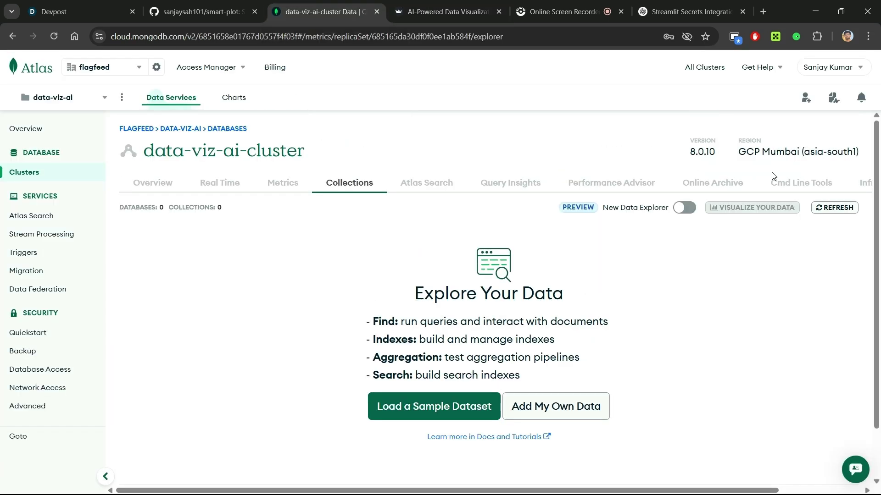
pyautogui.click(834, 209)
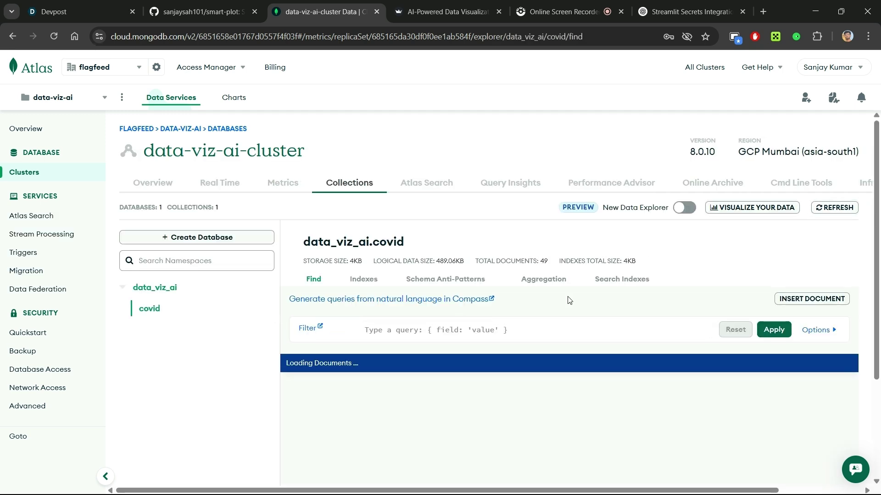
pyautogui.scroll(-2, 628, 282)
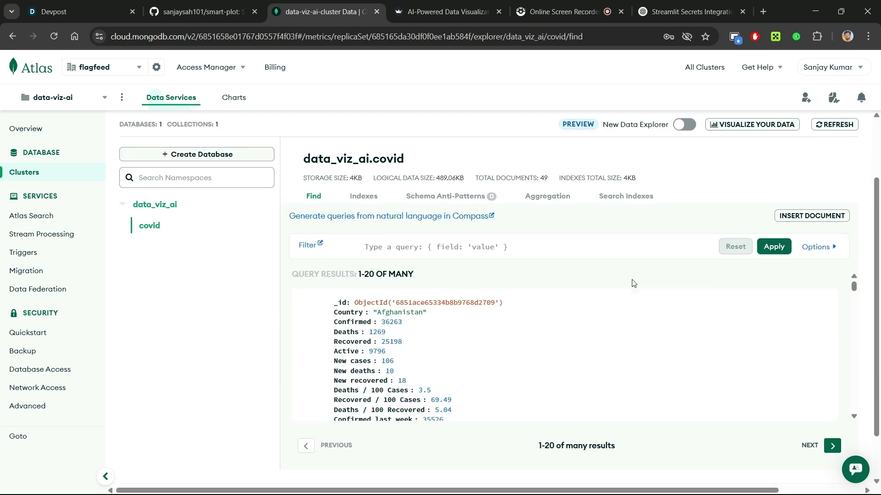
# Open the covid collection's search indexes and start creating a Vector Search index
pyautogui.click(636, 196)
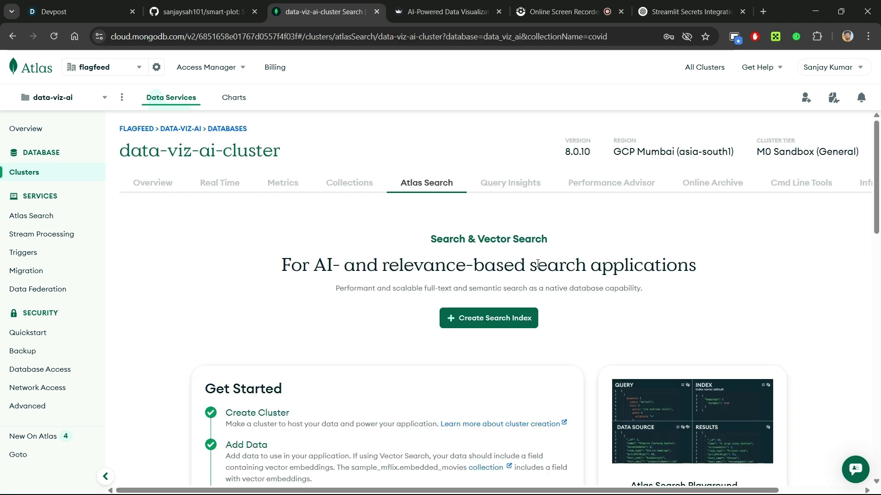
pyautogui.scroll(-1, 507, 252)
pyautogui.click(505, 250)
pyautogui.click(407, 244)
pyautogui.scroll(-3, 387, 346)
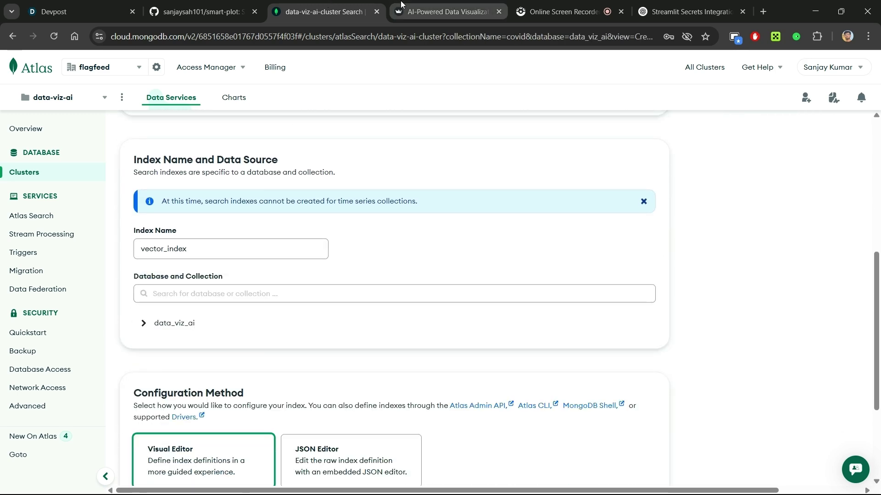
# Switch to the AI-Powered Data Visualization app and check the index name and field that vector search requires
pyautogui.click(447, 12)
pyautogui.doubleClick(57, 360)
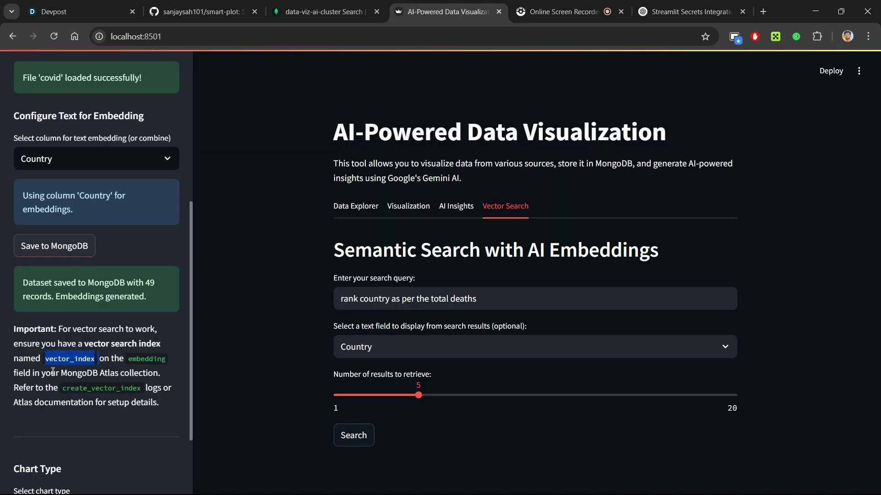
pyautogui.doubleClick(138, 388)
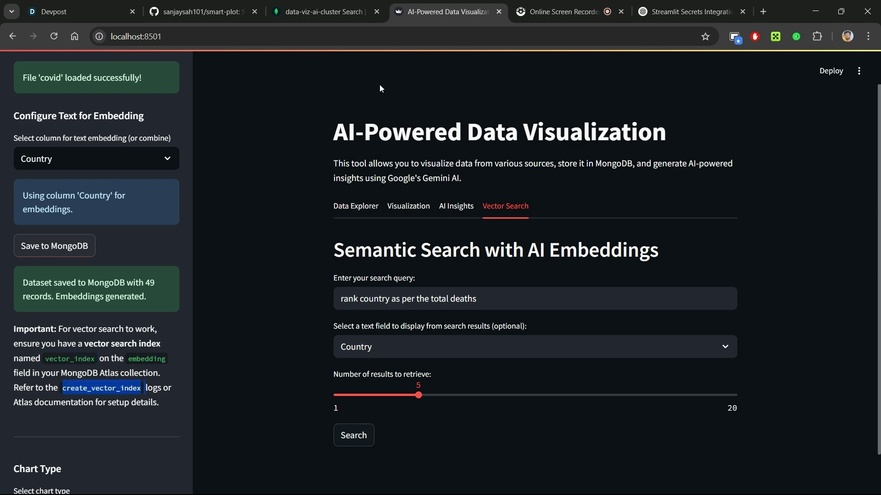
# Return to MongoDB Atlas, choose the covid collection of data_viz_ai for the index and continue with the Visual Editor
pyautogui.click(323, 12)
pyautogui.scroll(-3, 300, 250)
pyautogui.click(174, 208)
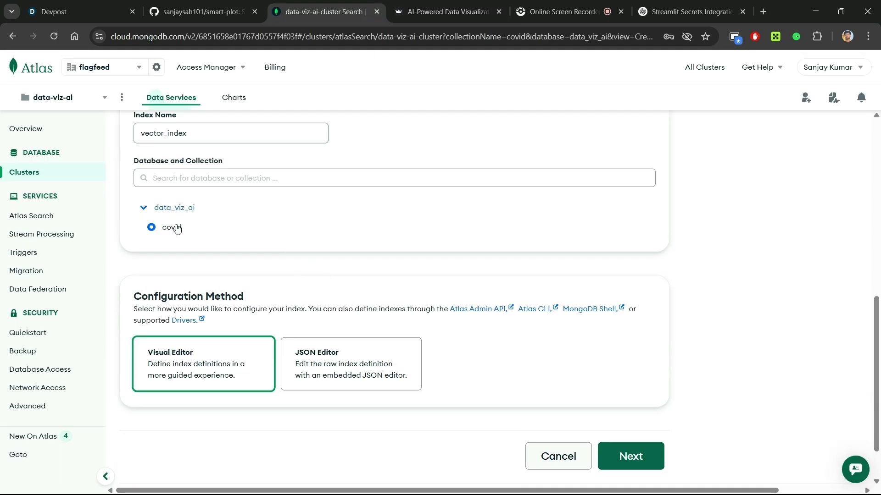
pyautogui.scroll(-1, 305, 276)
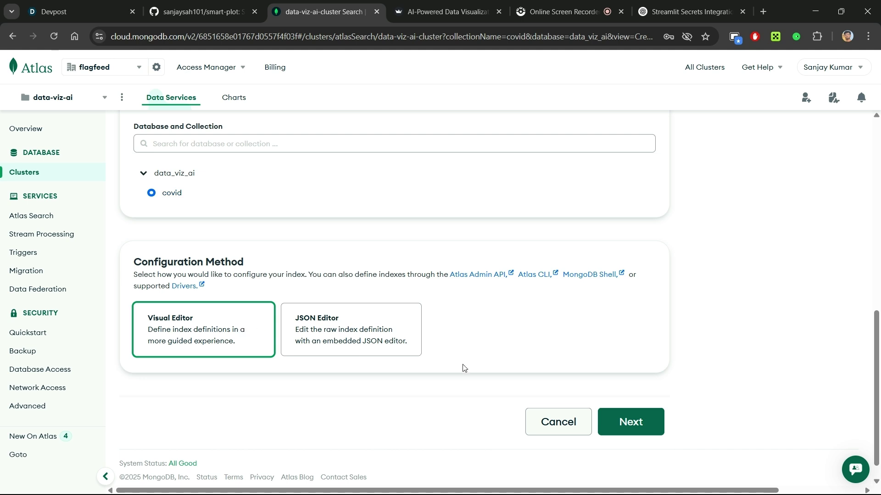
pyautogui.click(633, 432)
# Configure the vector field with path embedding and Cosine similarity, and create the Vector Search index
pyautogui.click(341, 188)
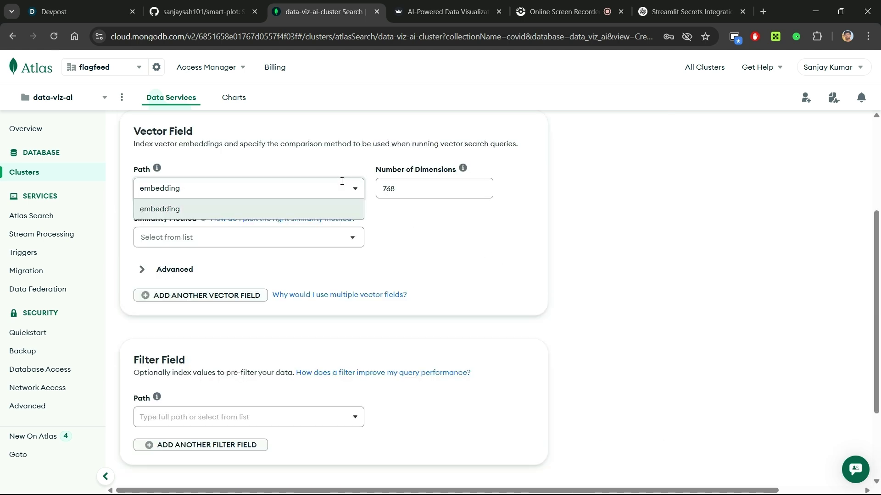
pyautogui.click(342, 181)
pyautogui.click(330, 238)
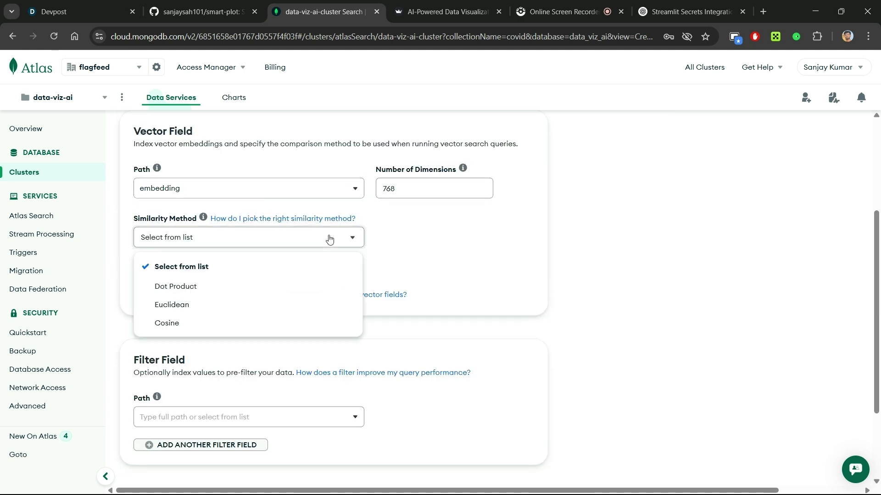
pyautogui.click(205, 323)
pyautogui.scroll(-1, 323, 308)
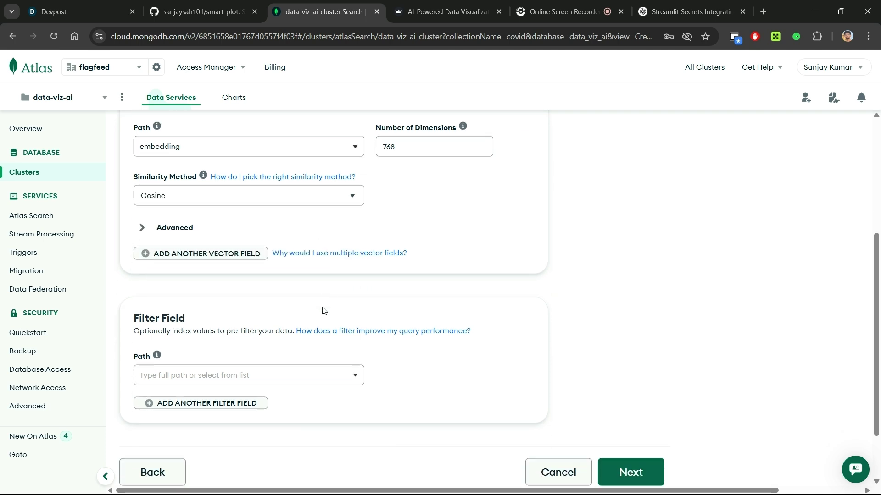
pyautogui.click(638, 451)
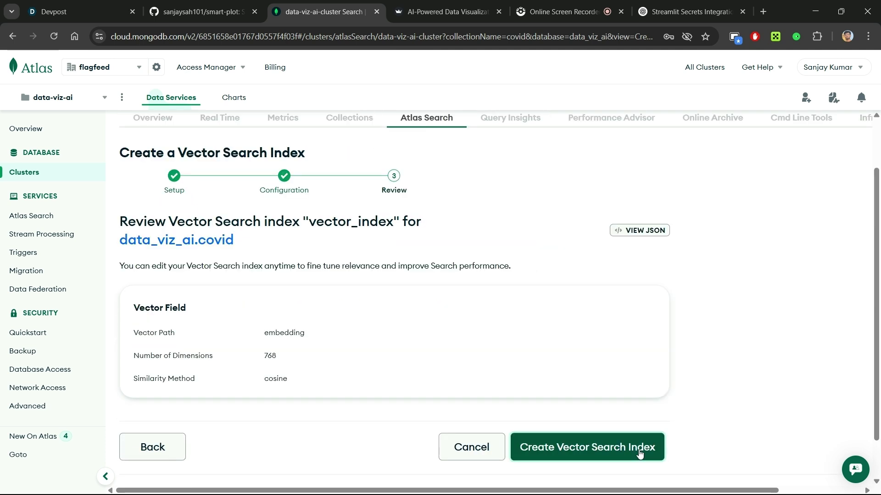
pyautogui.click(638, 451)
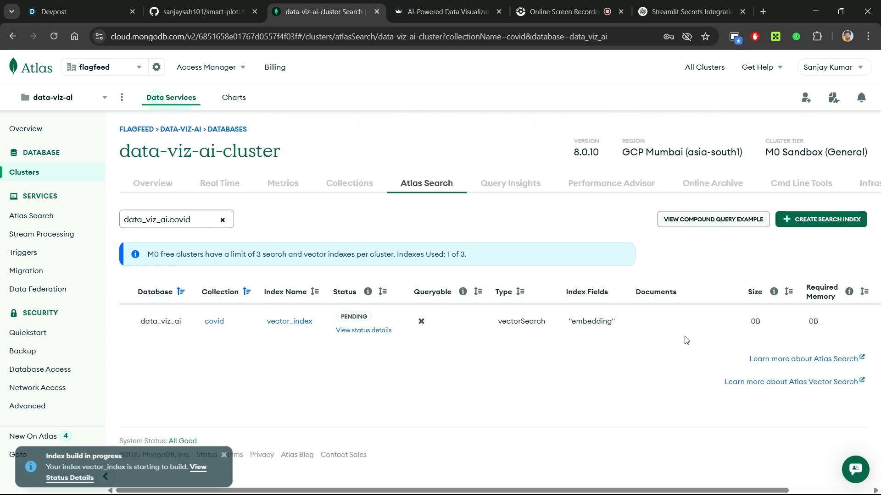
# View the query syntax of vector_index and close it
pyautogui.hscroll(3, 688, 328)
pyautogui.click(821, 324)
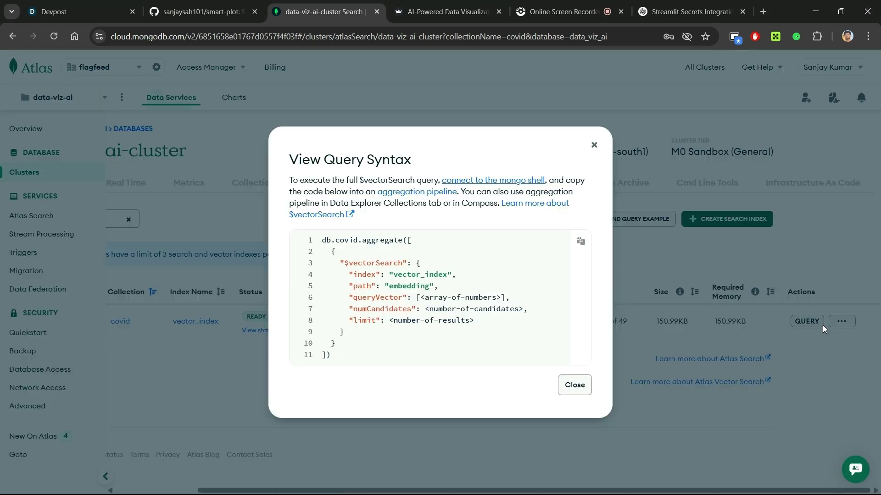
pyautogui.click(594, 146)
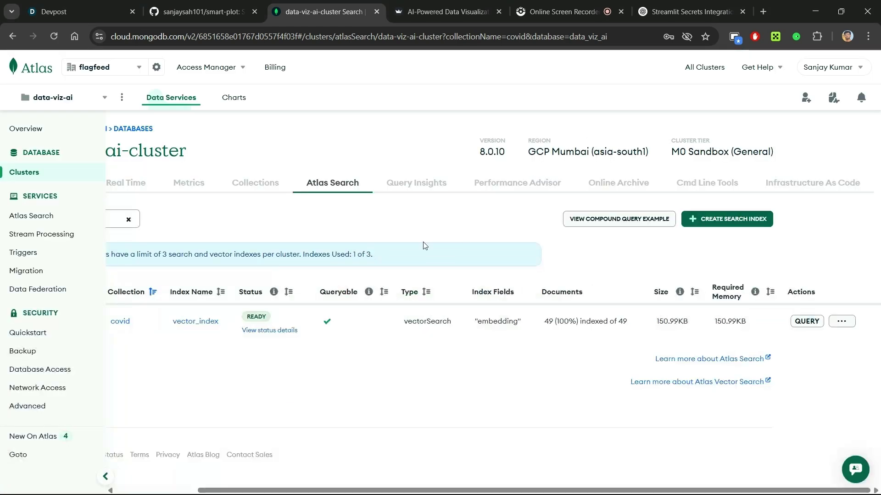
pyautogui.hscroll(-3, 423, 241)
# Switch to the AI-Powered Data Visualization app, run the vector search "rank country as per the total deaths" and review the results
pyautogui.click(415, 7)
pyautogui.scroll(-1, 335, 253)
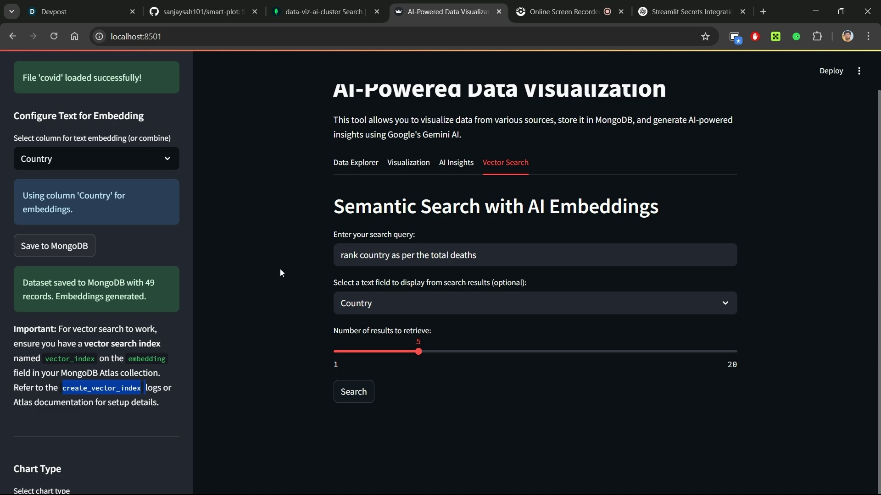
pyautogui.click(485, 256)
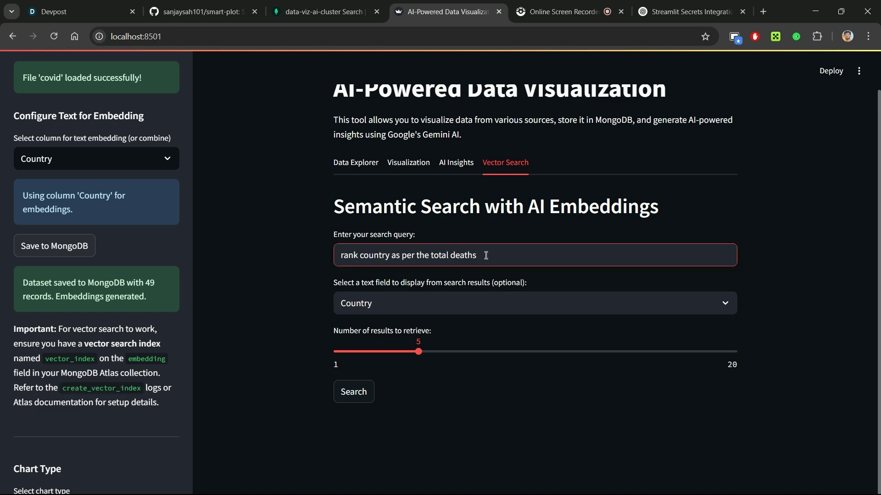
pyautogui.click(359, 392)
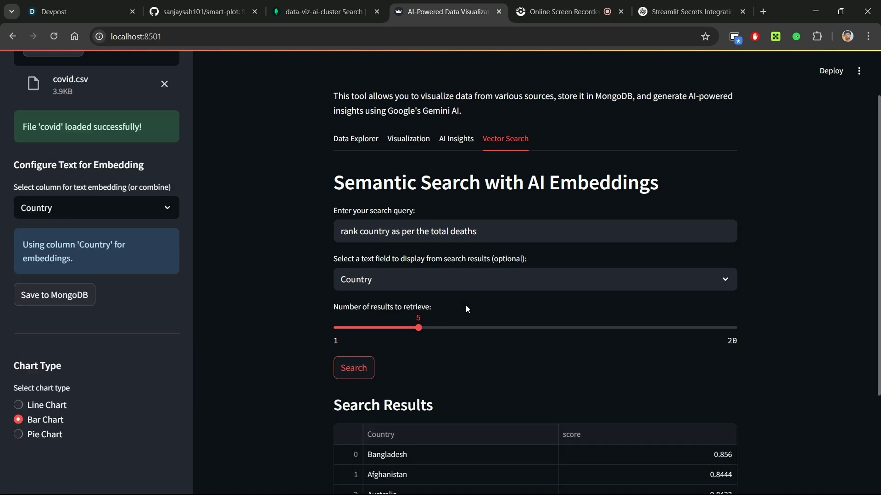
pyautogui.scroll(-3, 464, 321)
pyautogui.scroll(2, 504, 239)
pyautogui.scroll(-1, 477, 201)
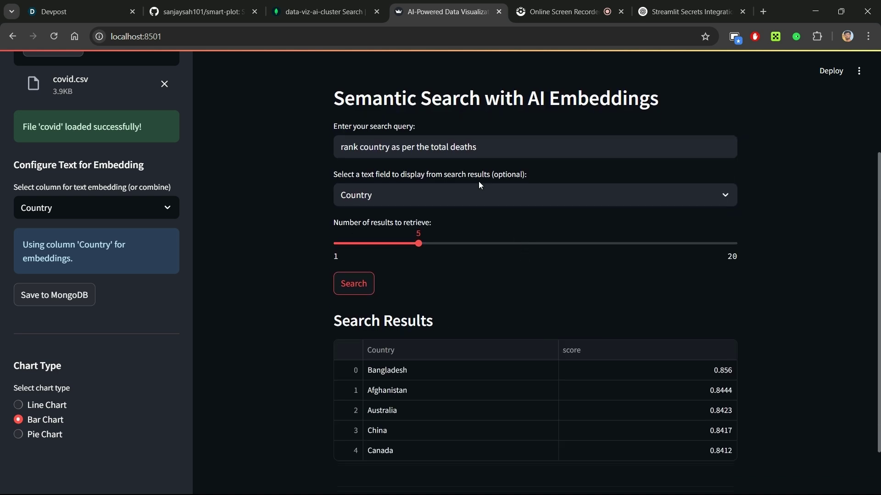
pyautogui.scroll(1, 431, 147)
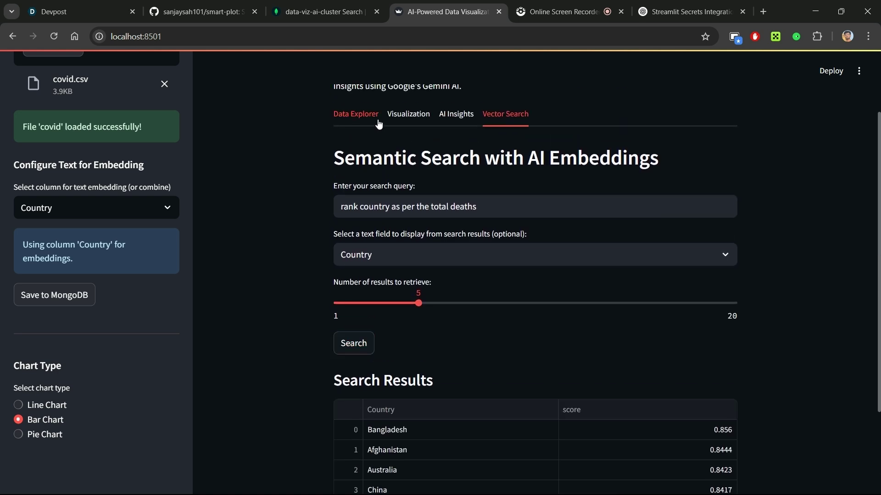
# Change the vector search query to "rank country as per the confirmed cases" and run the search
pyautogui.click(356, 114)
pyautogui.click(488, 117)
pyautogui.click(429, 207)
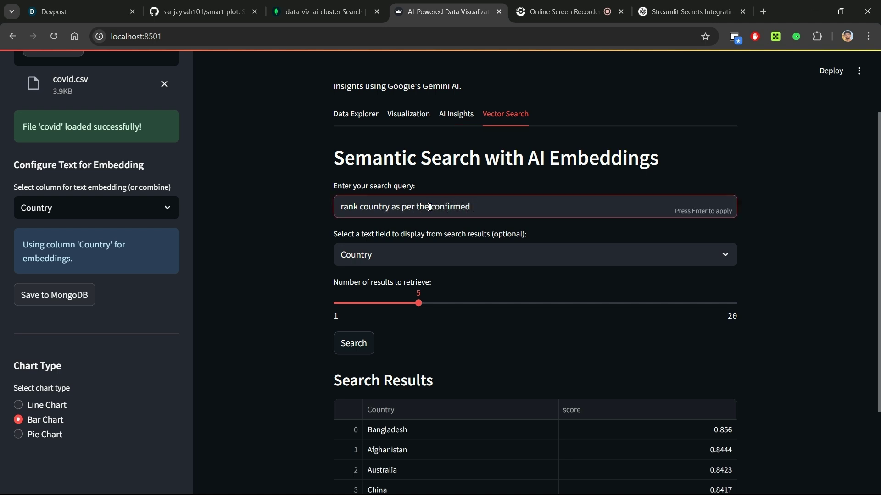
pyautogui.click(356, 347)
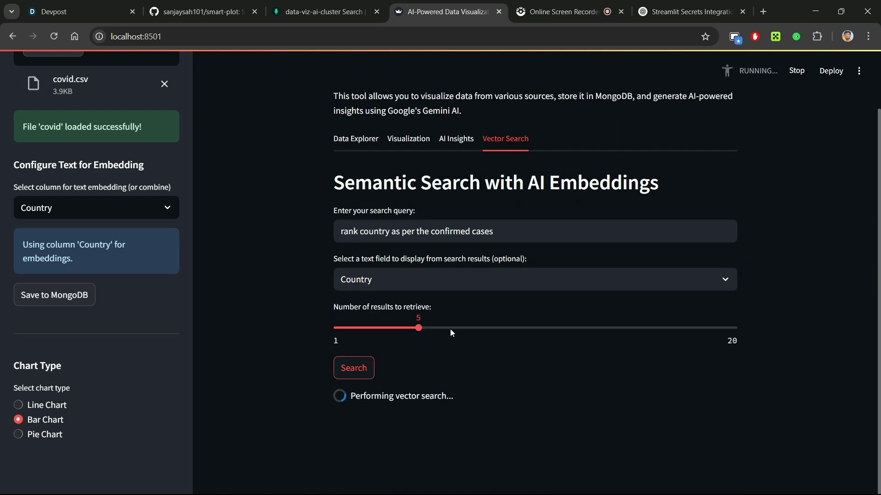
pyautogui.scroll(-2, 601, 342)
pyautogui.scroll(1, 588, 252)
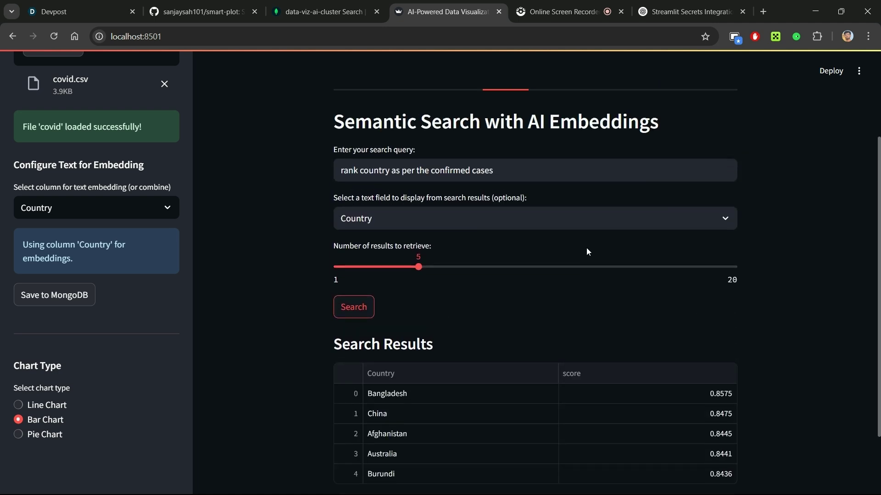
# Set the text field displayed in the search results to Confirmed and run the vector search again
pyautogui.click(567, 213)
pyautogui.click(420, 287)
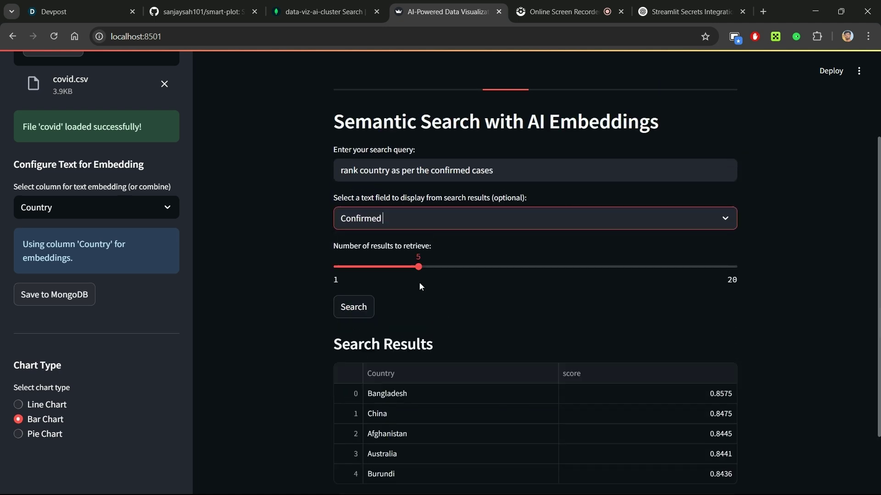
pyautogui.click(371, 389)
pyautogui.scroll(-2, 481, 337)
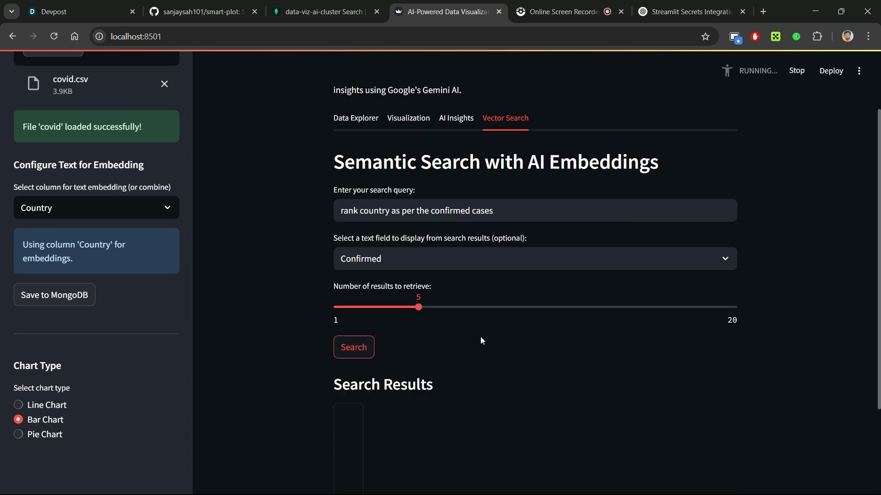
pyautogui.scroll(2, 480, 336)
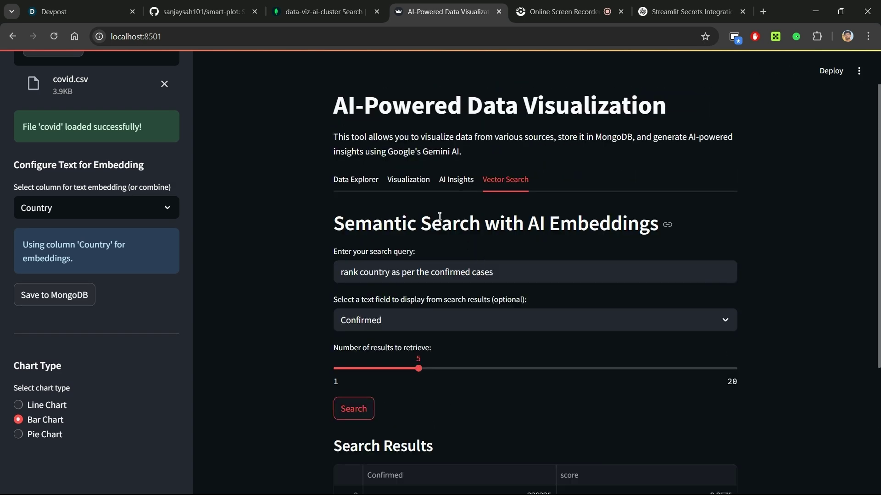
pyautogui.scroll(1, 277, 234)
# Look at the MongoDB Storage source, then set the data source to Kaggle Dataset and search for "ai" datasets
pyautogui.scroll(5, 123, 200)
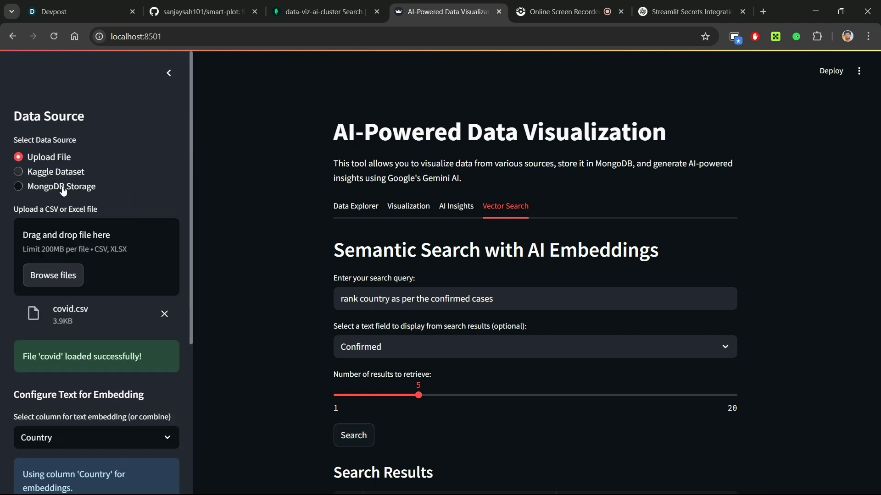
pyautogui.click(88, 238)
pyautogui.click(166, 202)
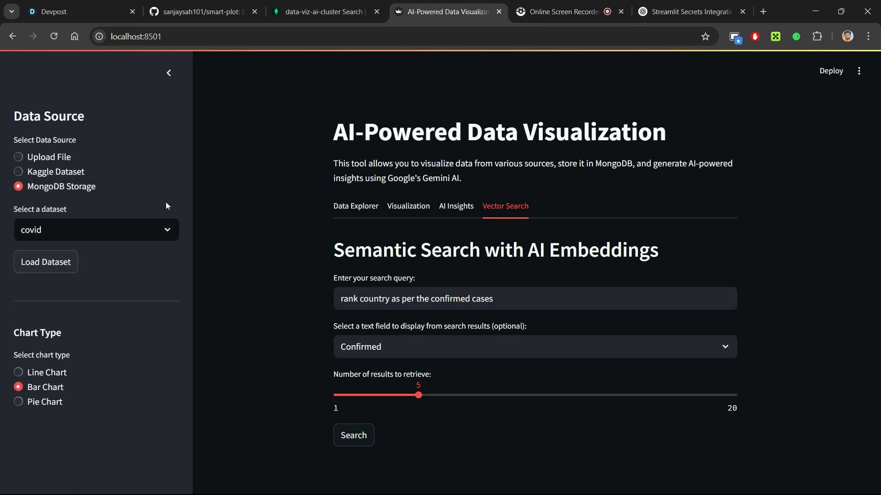
pyautogui.click(75, 172)
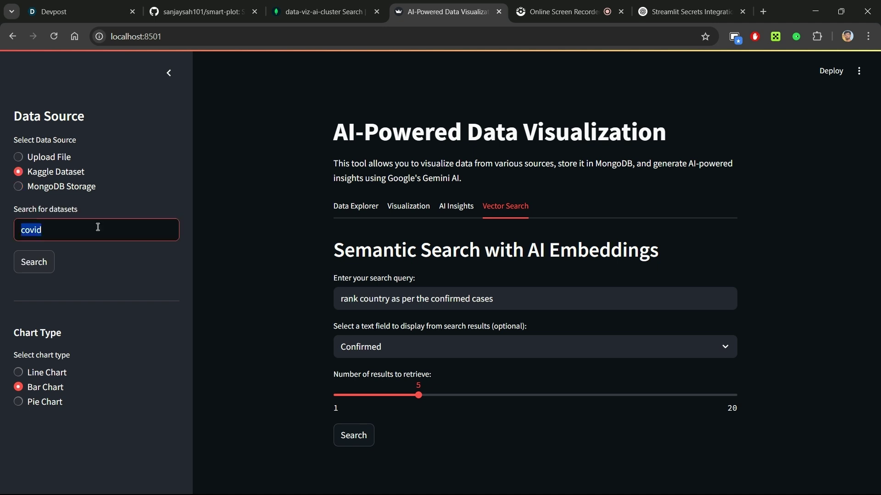
pyautogui.click(35, 262)
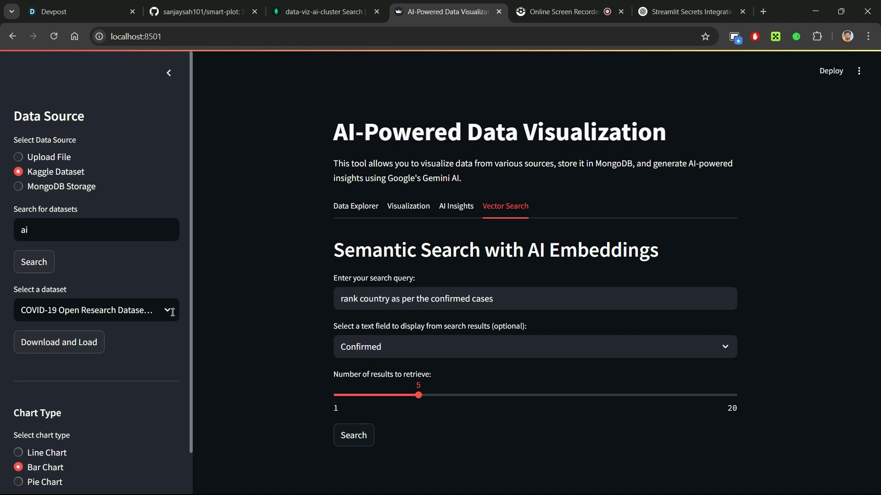
# Download and load the AI/ML Salaries dataset and view it in Data Explorer
pyautogui.click(114, 310)
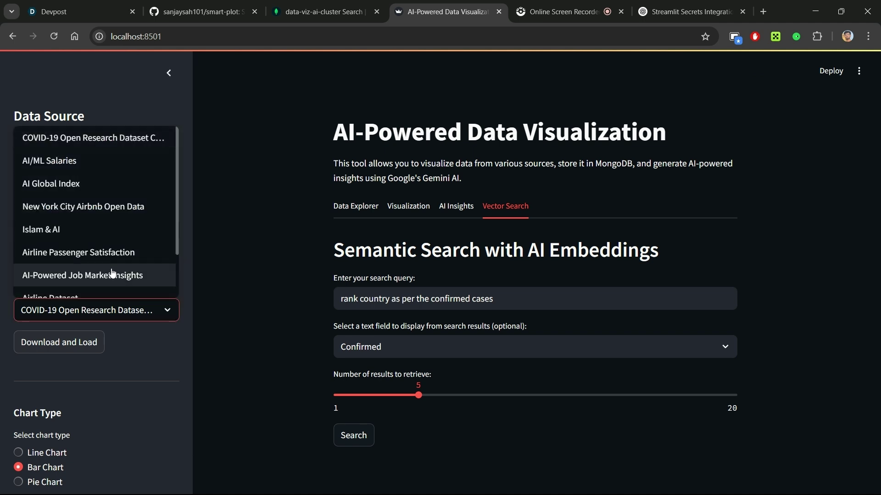
pyautogui.click(83, 165)
pyautogui.click(84, 295)
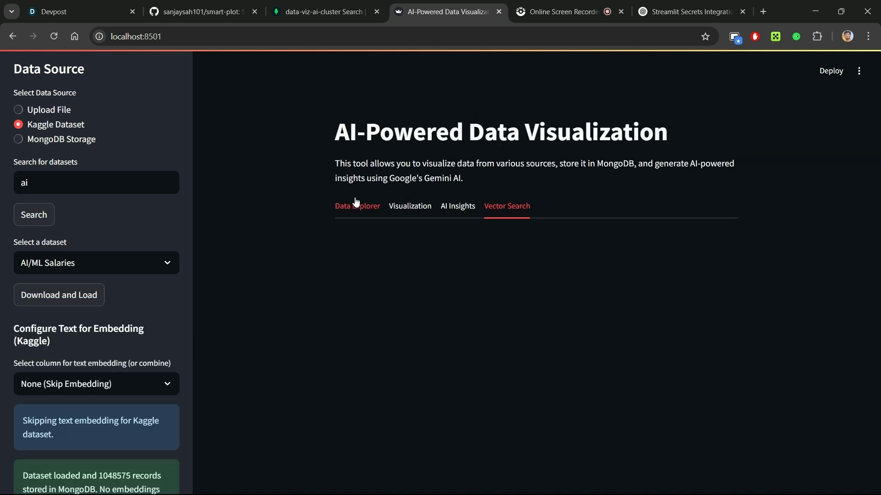
pyautogui.click(356, 206)
pyautogui.scroll(-2, 125, 345)
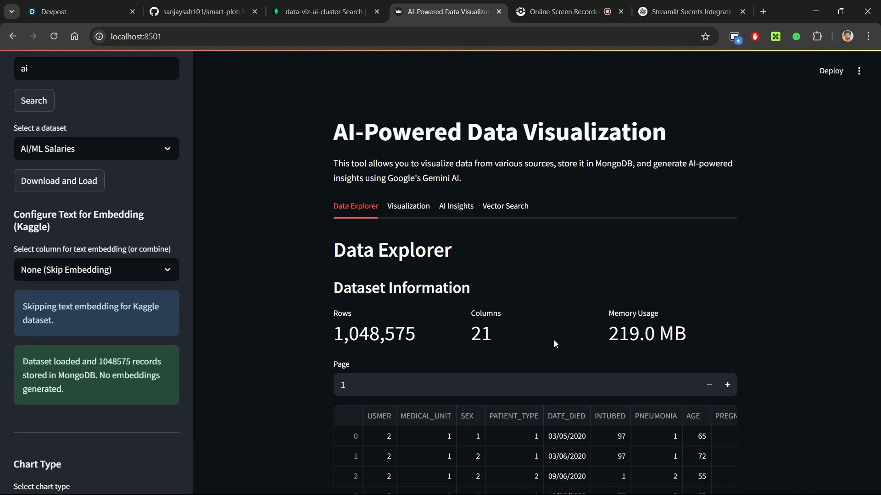